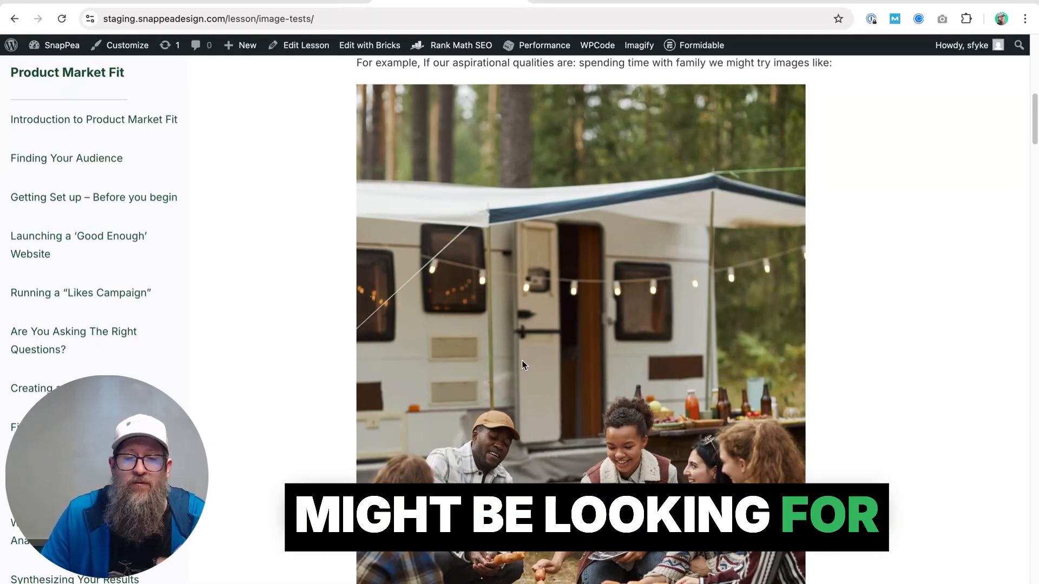
# Examine the lesson's example images for the aspirational quality of spending time with family
pyautogui.scroll(3, 523, 361)
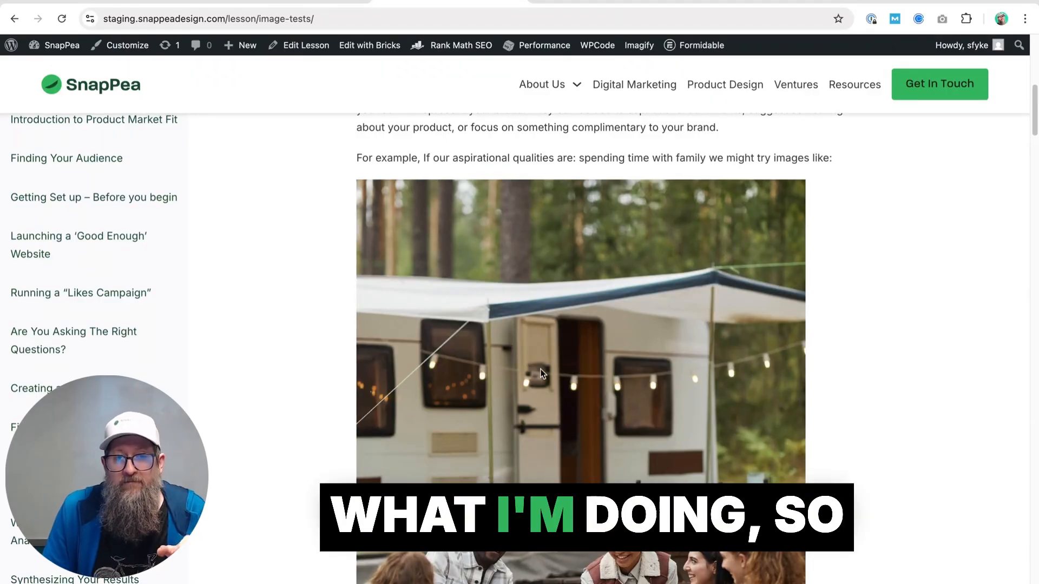
pyautogui.scroll(-1, 540, 369)
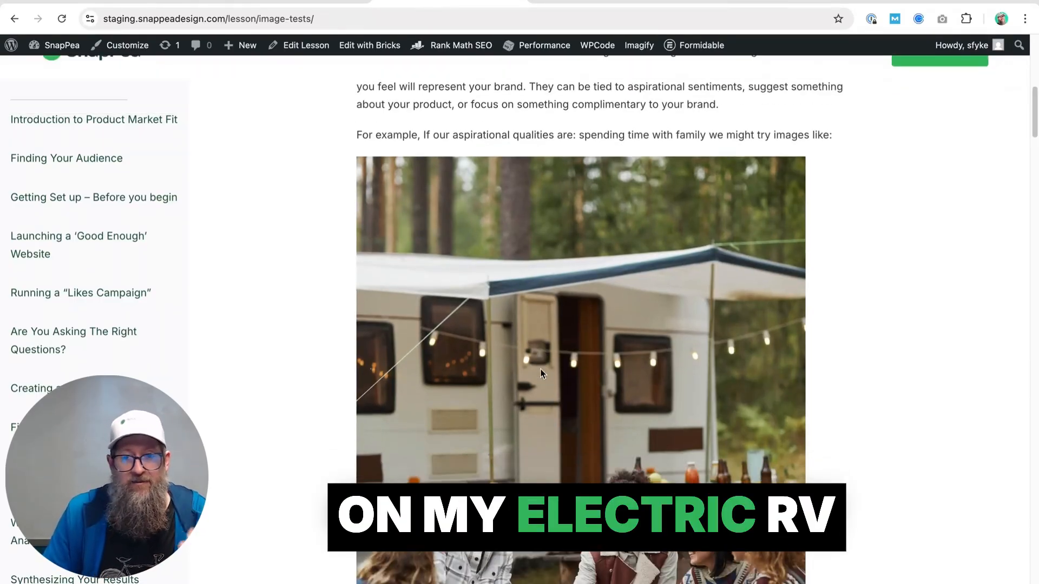
pyautogui.scroll(1, 540, 369)
pyautogui.scroll(-4, 521, 316)
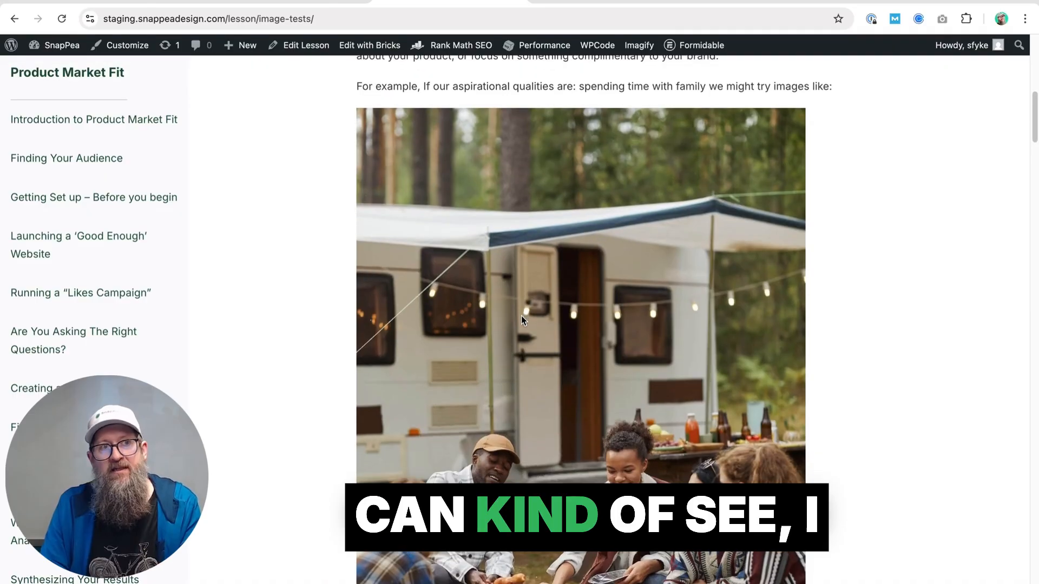
pyautogui.scroll(-2, 522, 316)
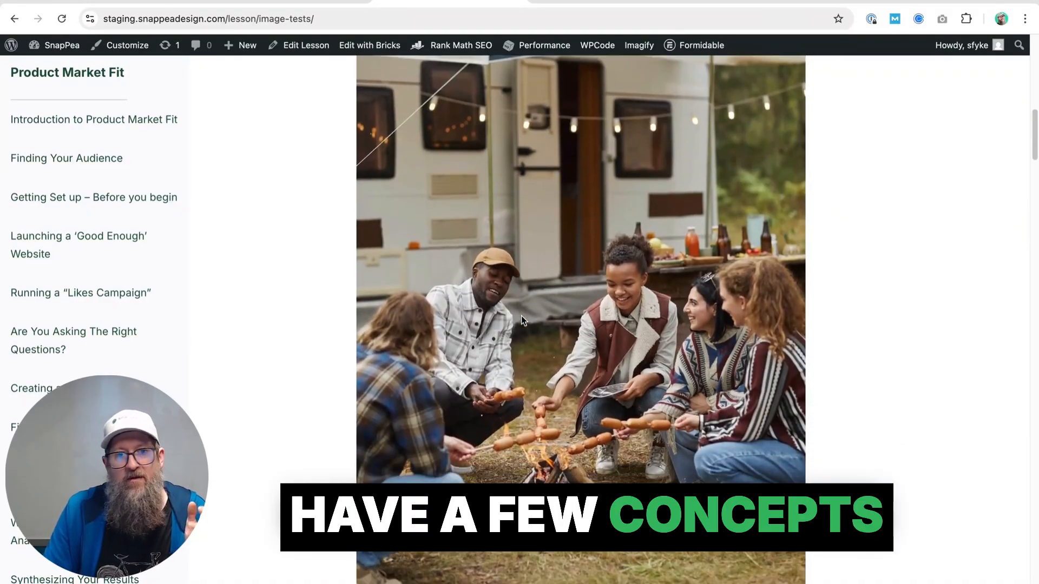
pyautogui.scroll(4, 522, 317)
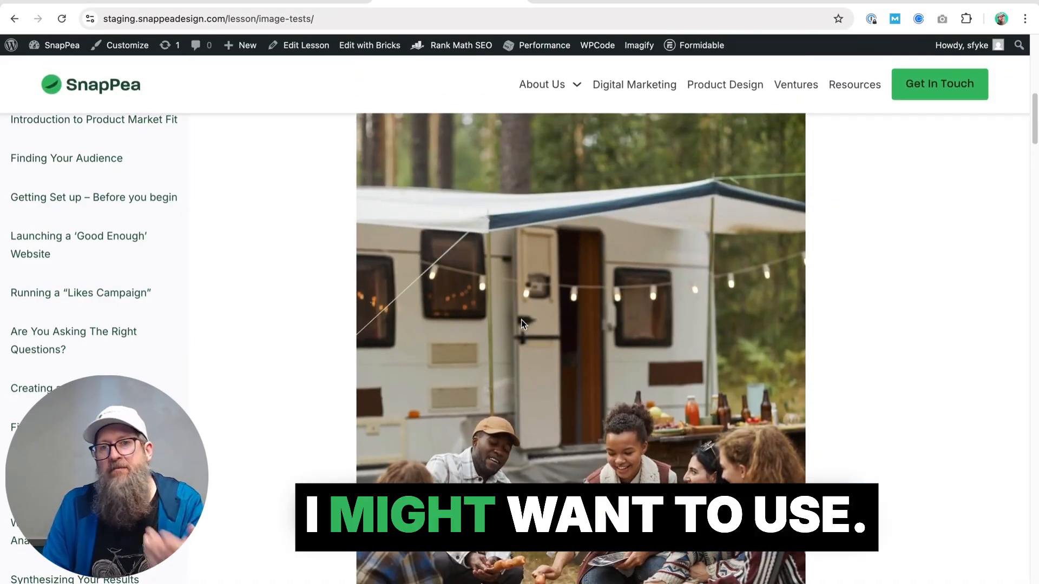
pyautogui.scroll(3, 521, 319)
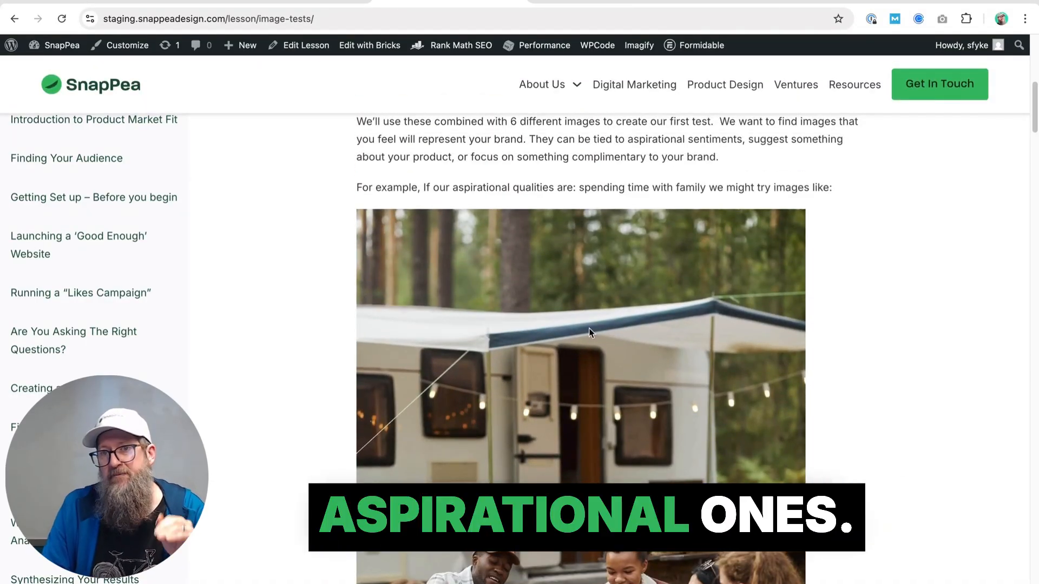
pyautogui.scroll(-4, 590, 329)
pyautogui.scroll(-1, 592, 330)
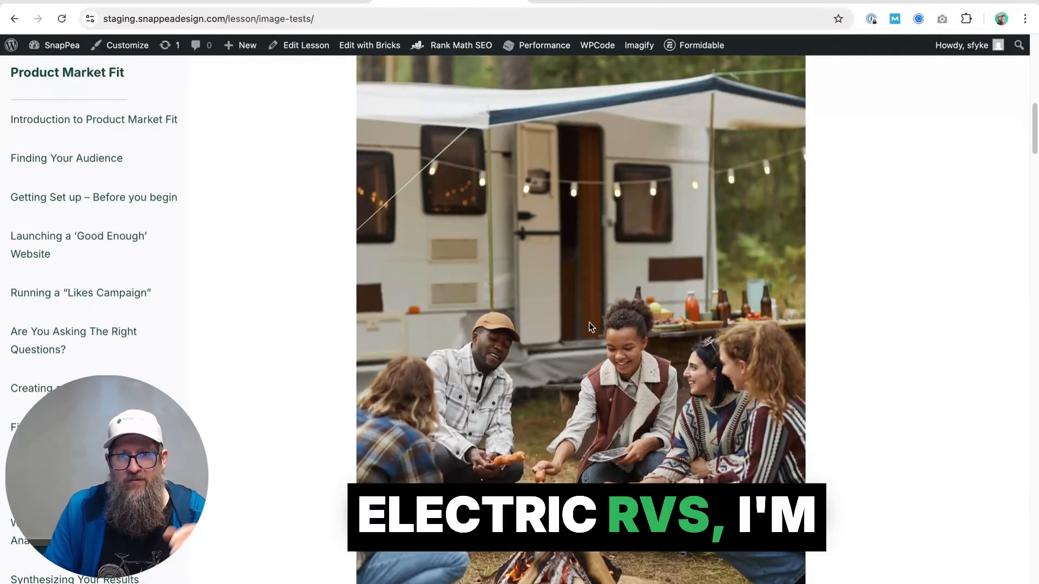
pyautogui.scroll(-5, 590, 324)
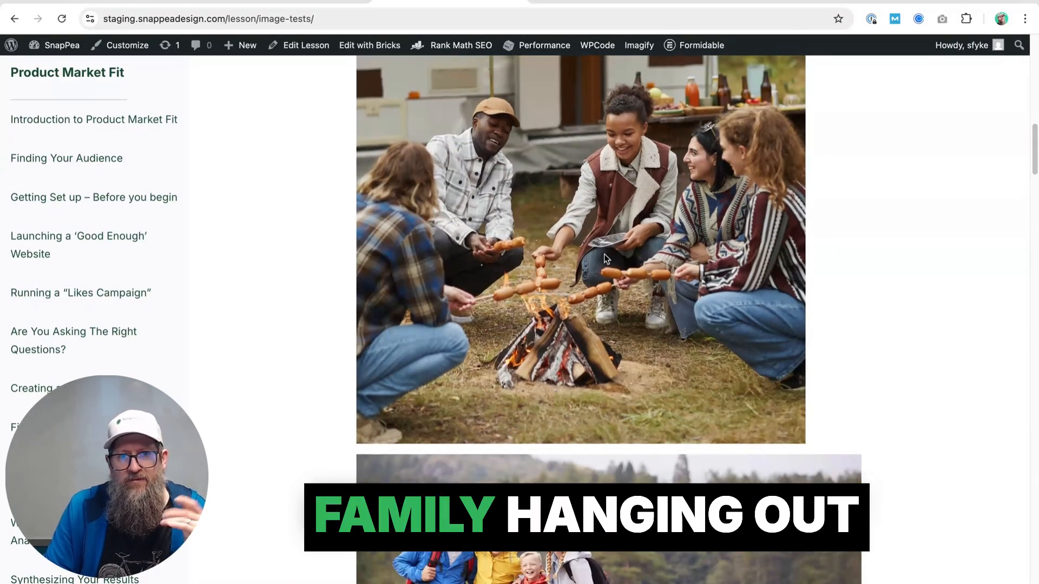
pyautogui.scroll(-1, 604, 254)
pyautogui.scroll(-4, 604, 255)
pyautogui.scroll(-3, 604, 254)
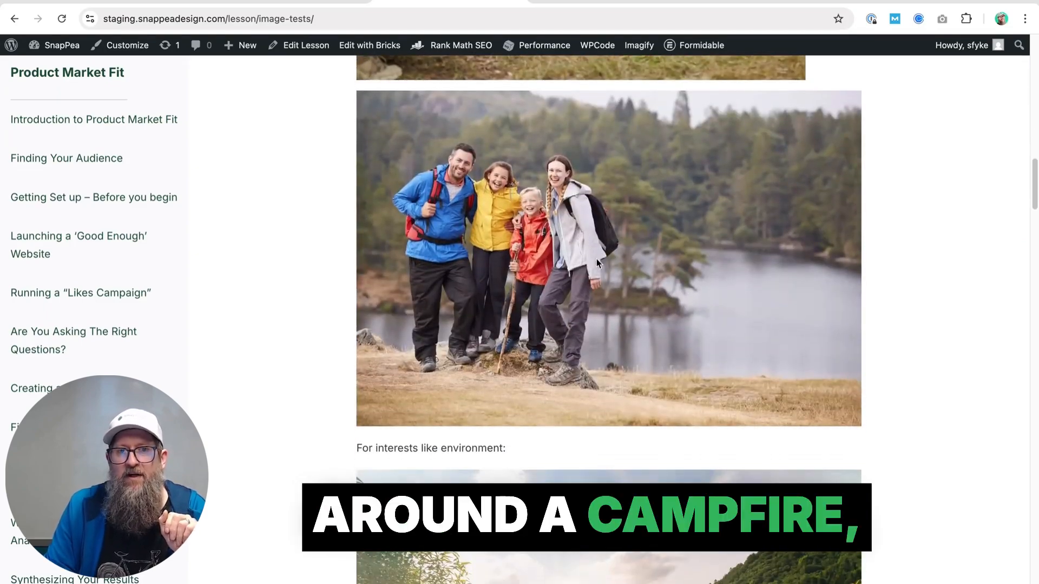
# Review the lesson's example images for environment, RV trailers, marshmallow roasting, traveling anywhere and the illustrated trailer
pyautogui.scroll(-4, 652, 231)
pyautogui.scroll(-7, 651, 233)
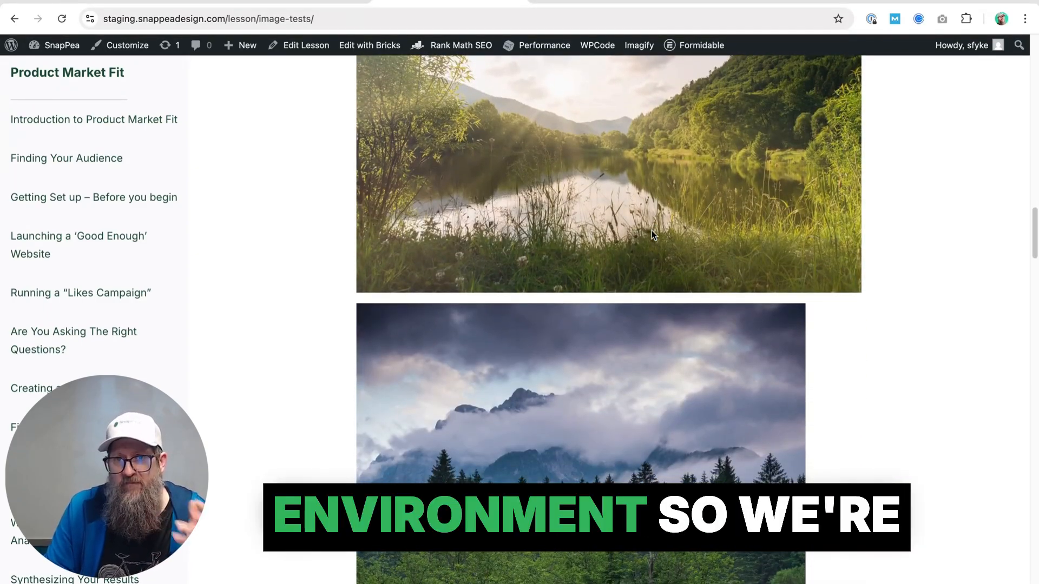
pyautogui.scroll(-5, 652, 233)
pyautogui.scroll(-10, 652, 233)
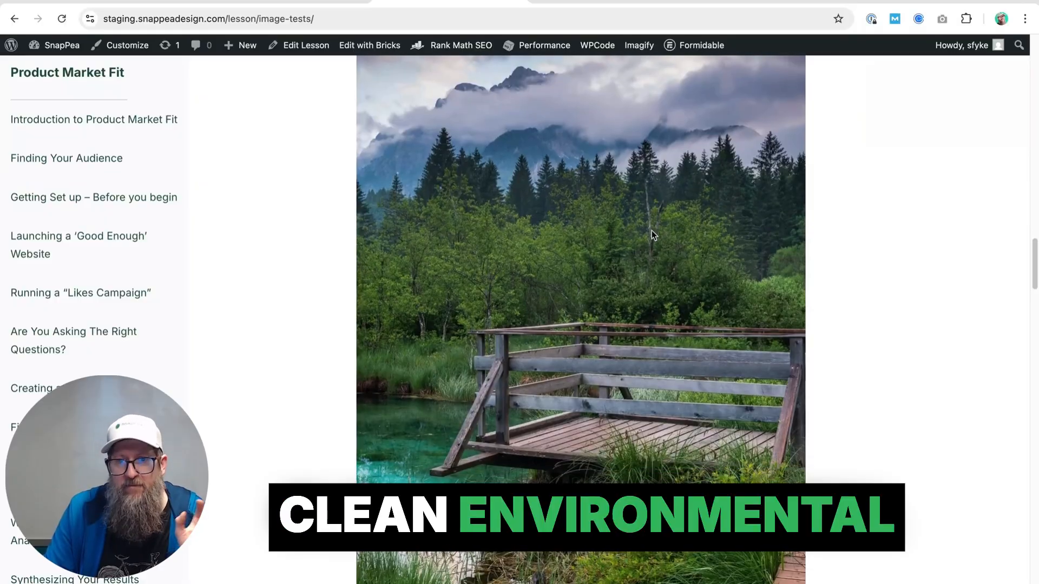
pyautogui.scroll(-5, 651, 232)
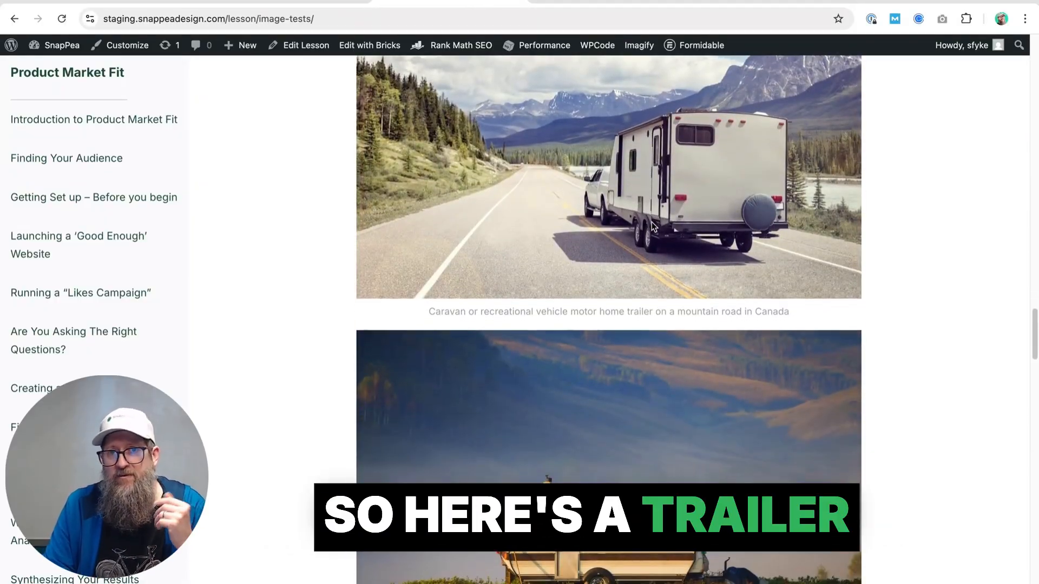
pyautogui.scroll(-4, 651, 222)
pyautogui.scroll(-8, 584, 367)
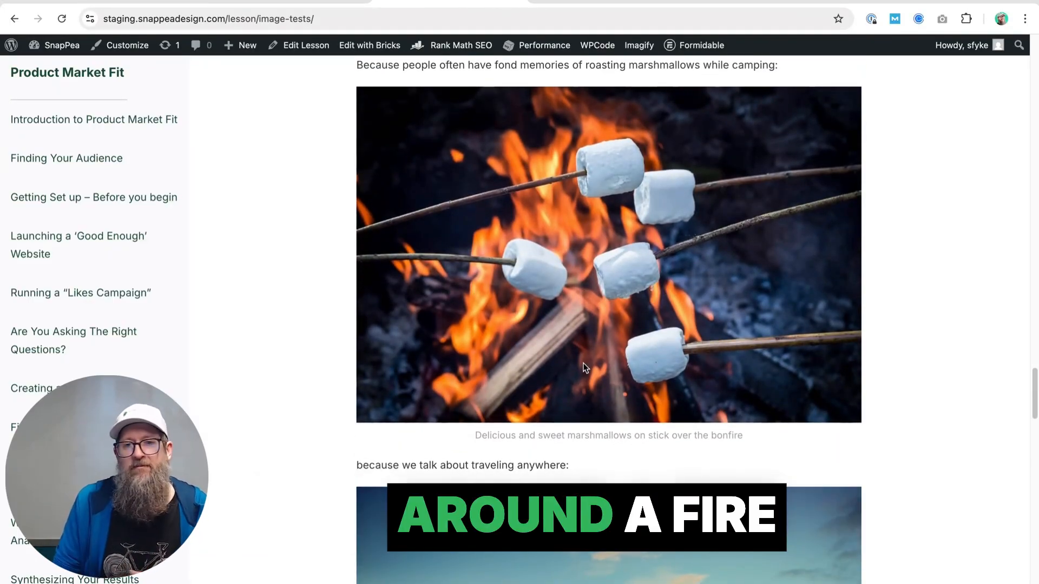
pyautogui.scroll(-10, 583, 367)
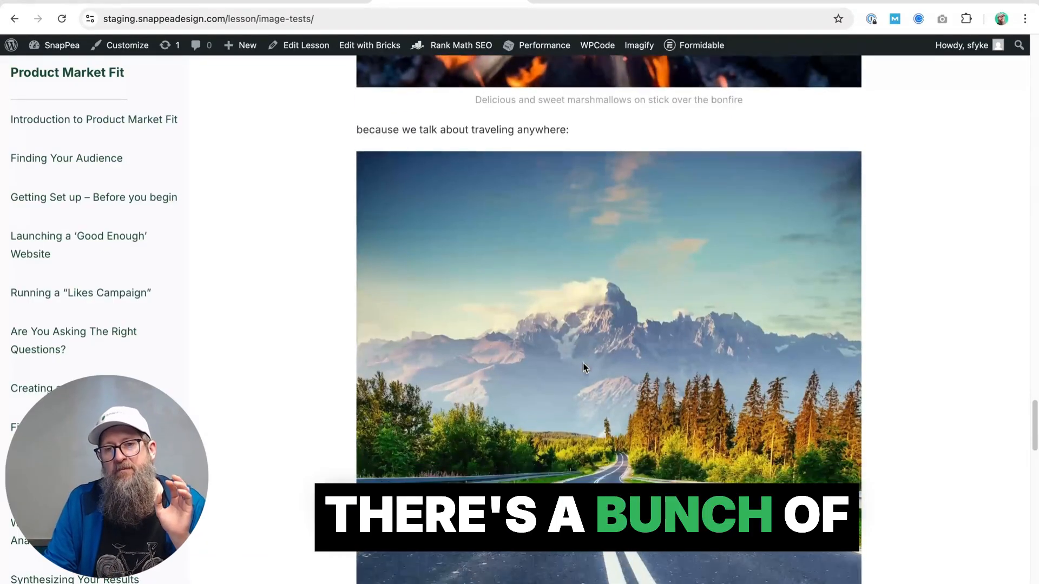
pyautogui.scroll(-5, 560, 244)
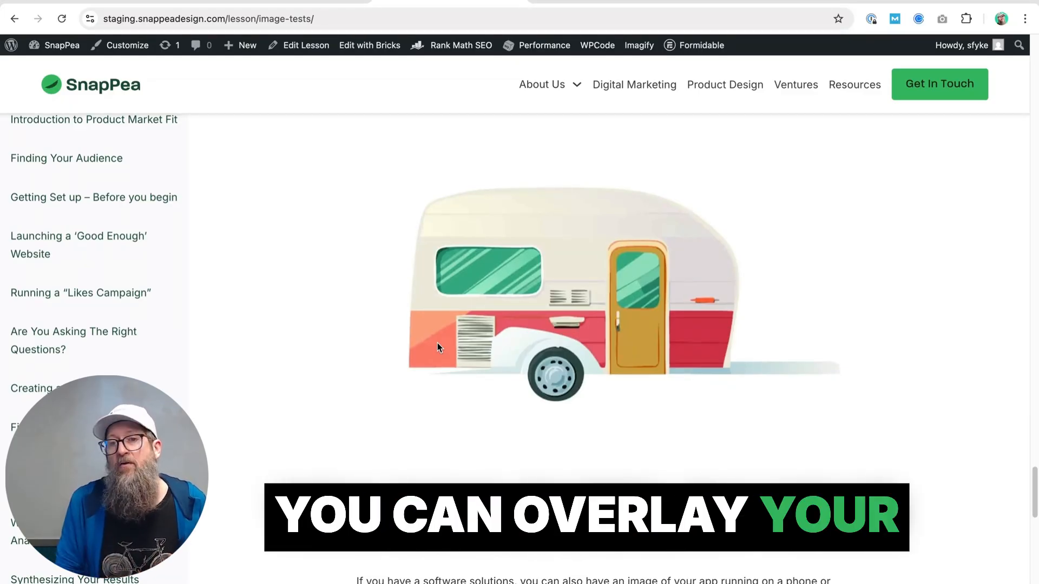
pyautogui.scroll(-3, 439, 405)
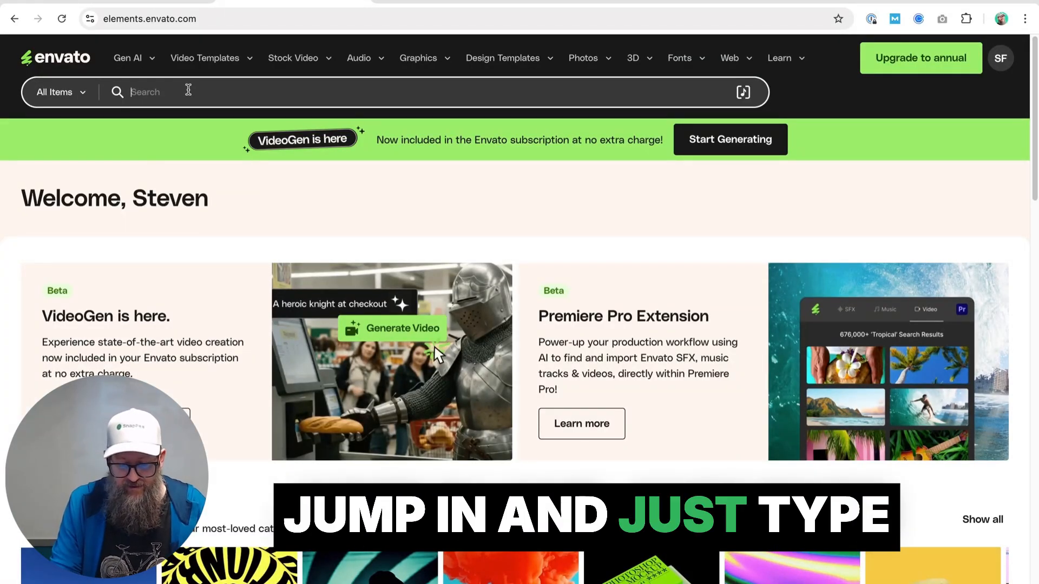
# On Envato, search for "phone" and browse the stock photo results for phone images suited to overlaying an app
pyautogui.write('phone')
pyautogui.press('Return')
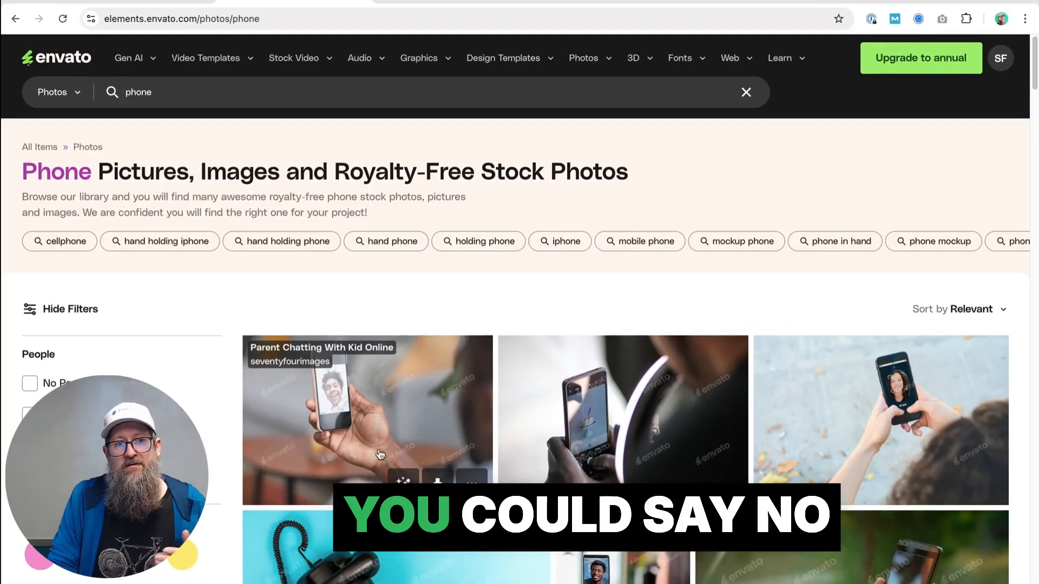
pyautogui.scroll(-1, 347, 450)
pyautogui.scroll(-6, 812, 433)
pyautogui.scroll(-12, 813, 442)
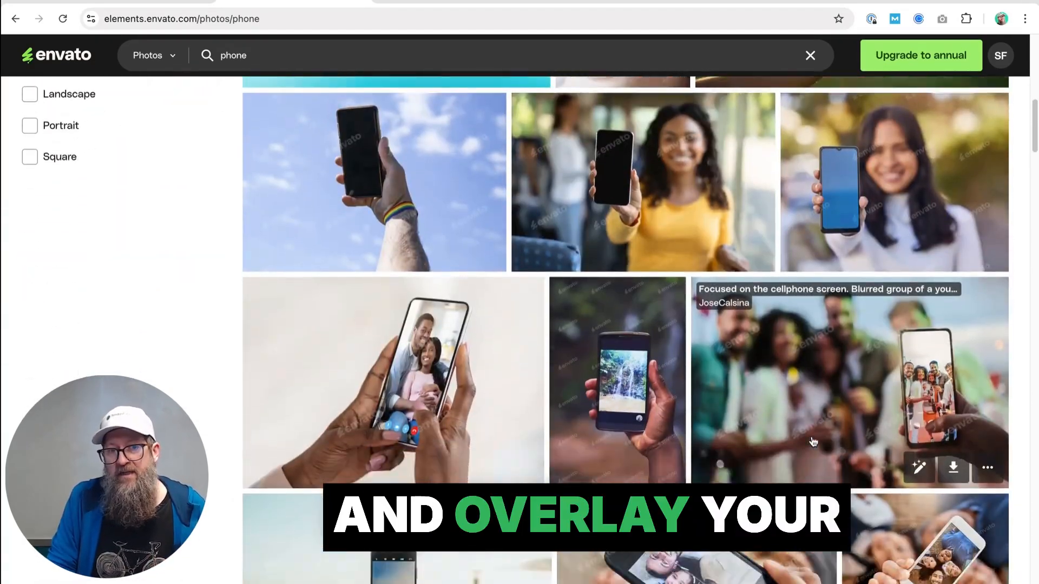
pyautogui.scroll(-3, 814, 441)
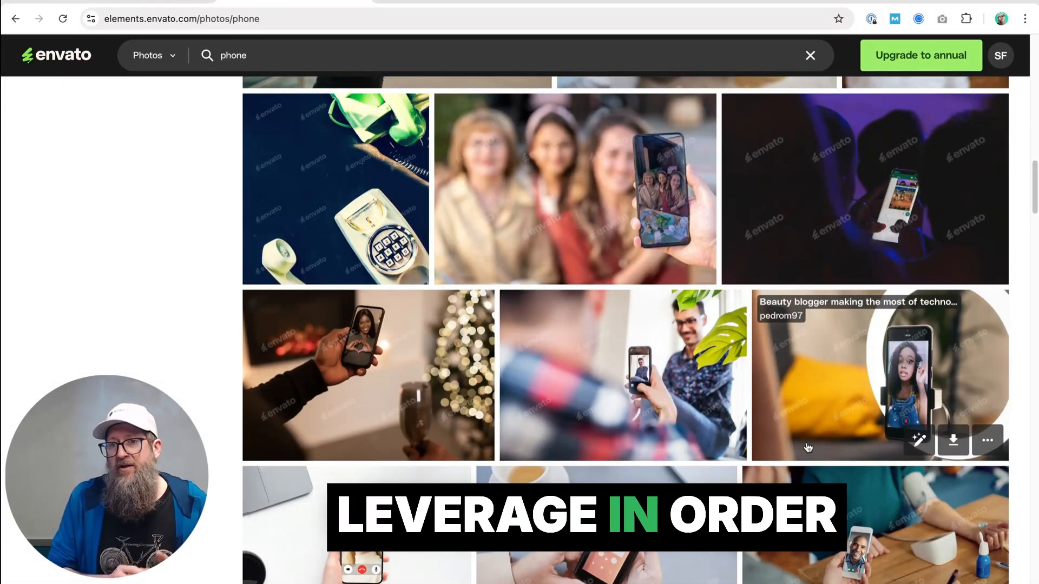
pyautogui.scroll(-5, 808, 447)
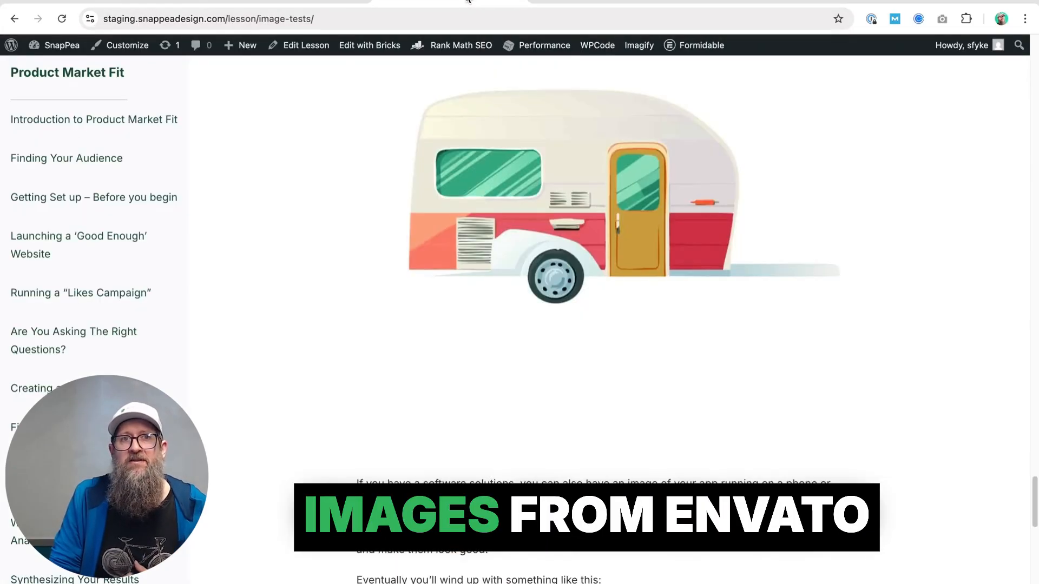
# Switch to the Canva ad design, review its first pages and select the headline text on page 1 to inspect its font
pyautogui.scroll(-5, 492, 378)
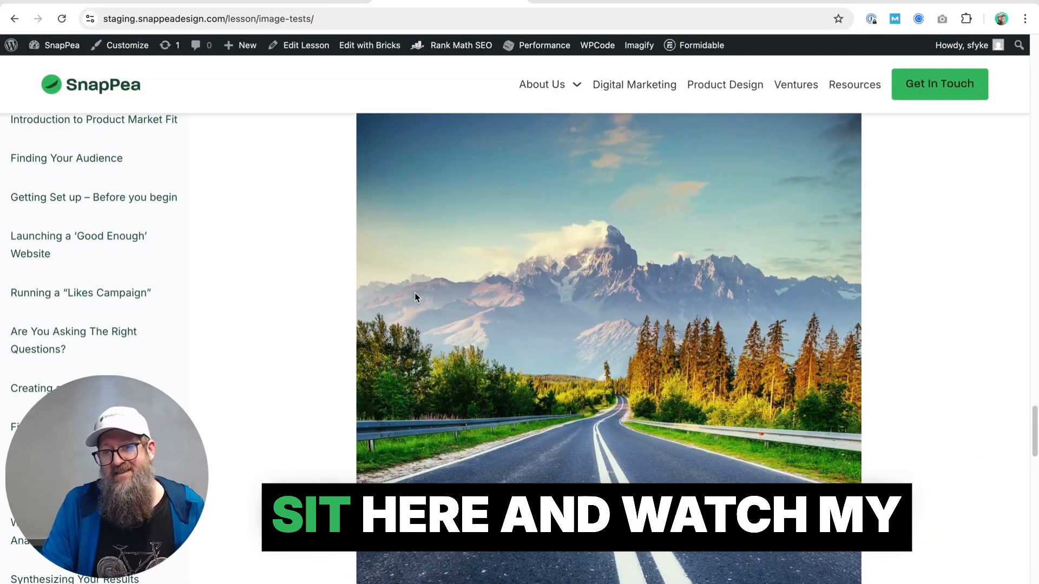
pyautogui.click(142, 2)
pyautogui.scroll(-1, 355, 301)
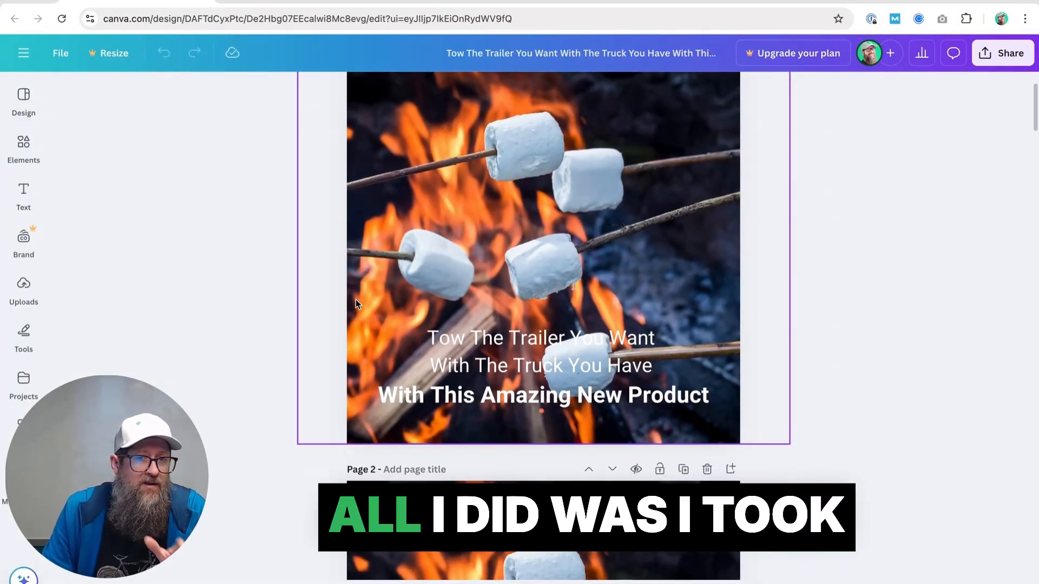
pyautogui.scroll(-1, 355, 302)
pyautogui.scroll(-1, 355, 303)
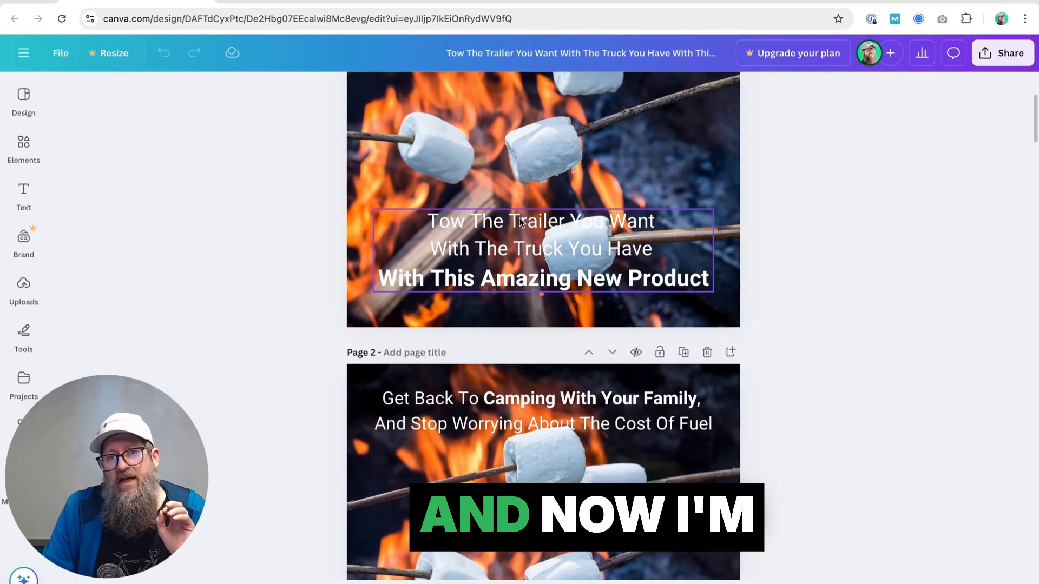
pyautogui.click(542, 259)
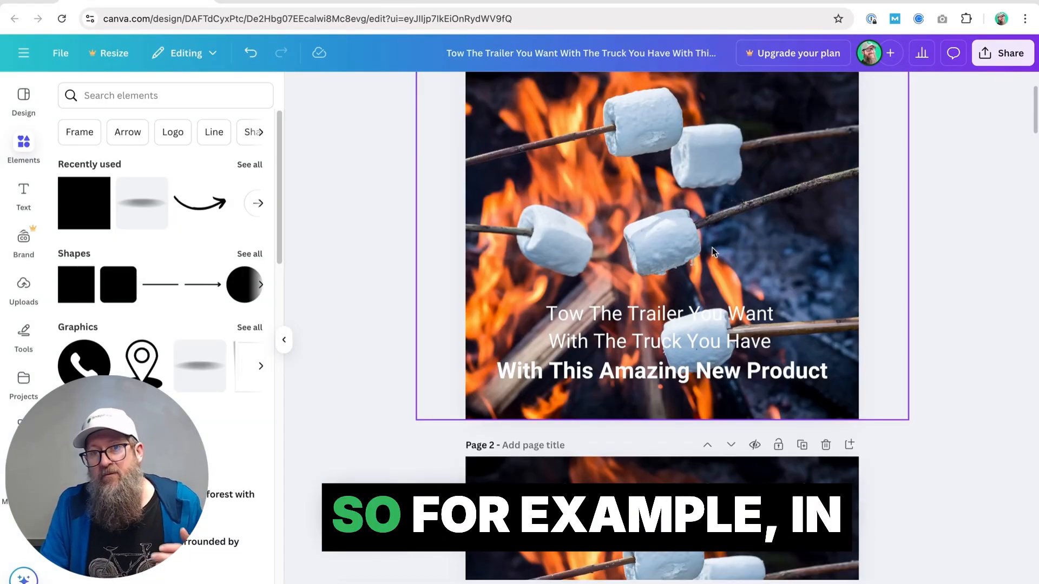
# Add a square shape to page 1 and stretch it into a full-width red band behind the headline along the image's lower edge
pyautogui.scroll(-1, 712, 247)
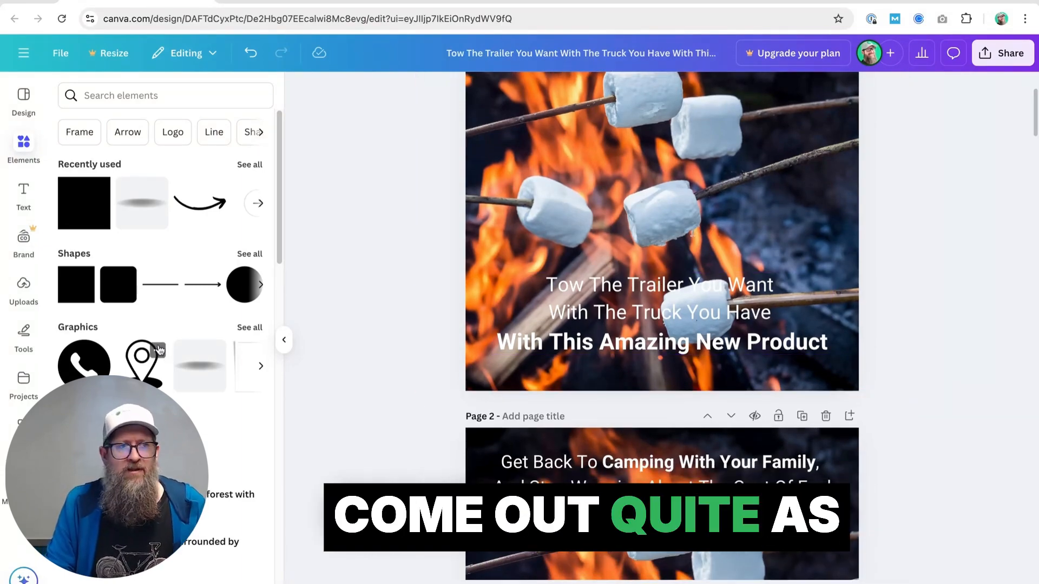
pyautogui.moveTo(75, 285); pyautogui.dragTo(589, 234)
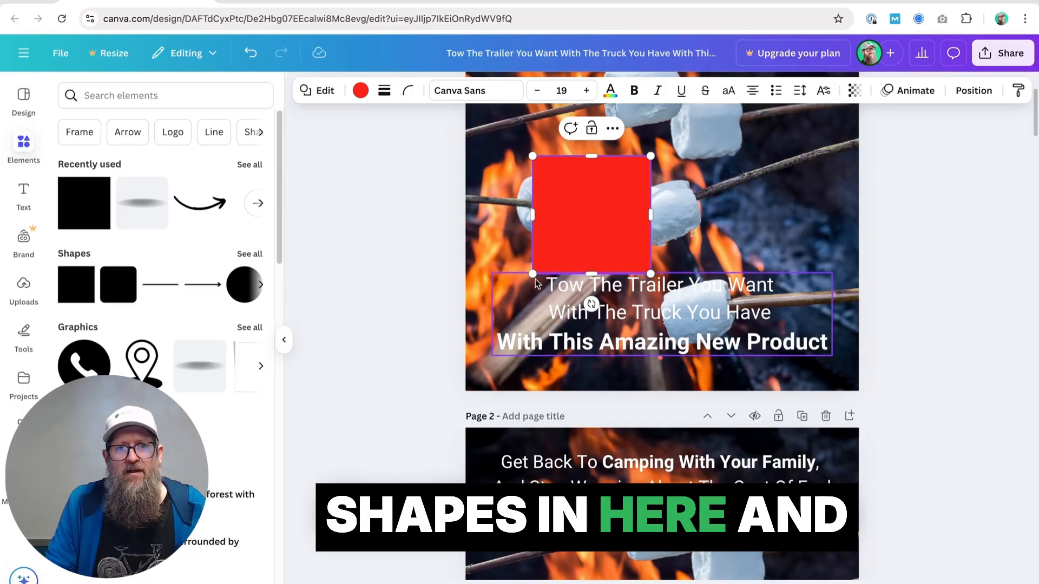
pyautogui.moveTo(533, 274); pyautogui.dragTo(465, 392)
pyautogui.moveTo(651, 156); pyautogui.dragTo(863, 270)
# Move the "Tow The Trailer You Want" headline slightly lower so it sits centered within the red band
pyautogui.click(675, 346)
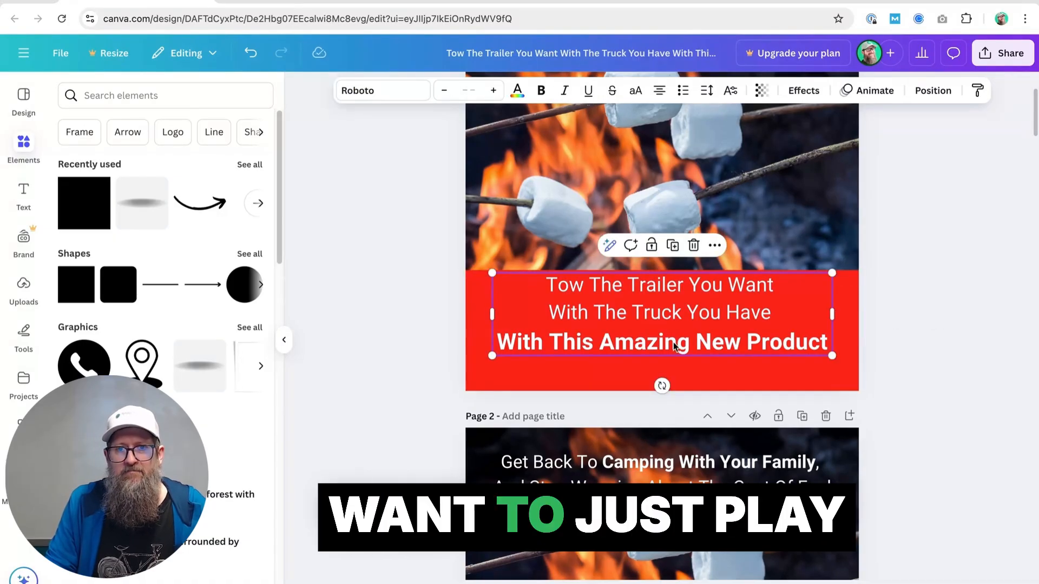
pyautogui.moveTo(675, 346); pyautogui.dragTo(674, 363)
pyautogui.scroll(1, 658, 308)
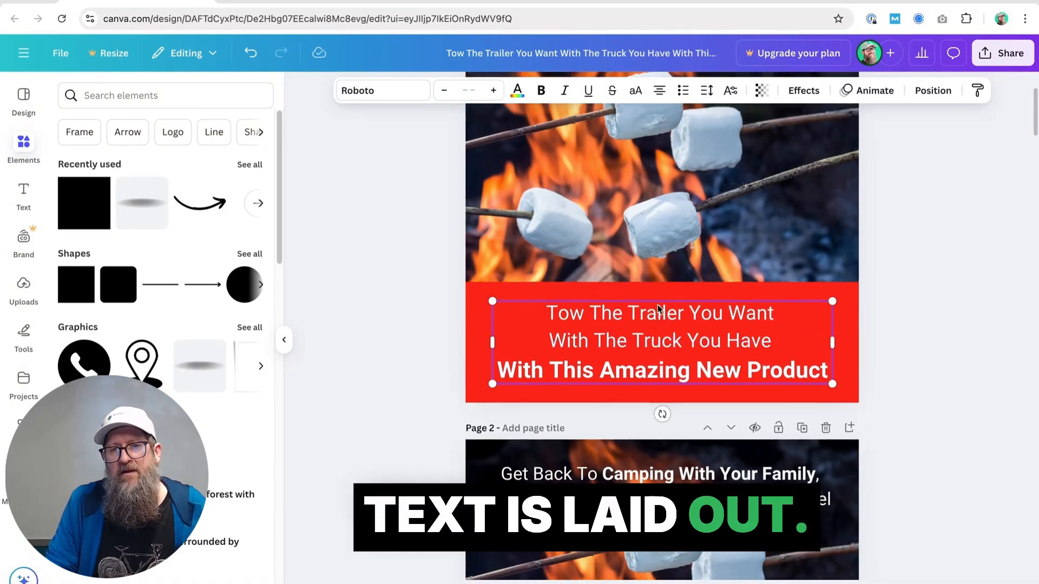
pyautogui.scroll(2, 658, 306)
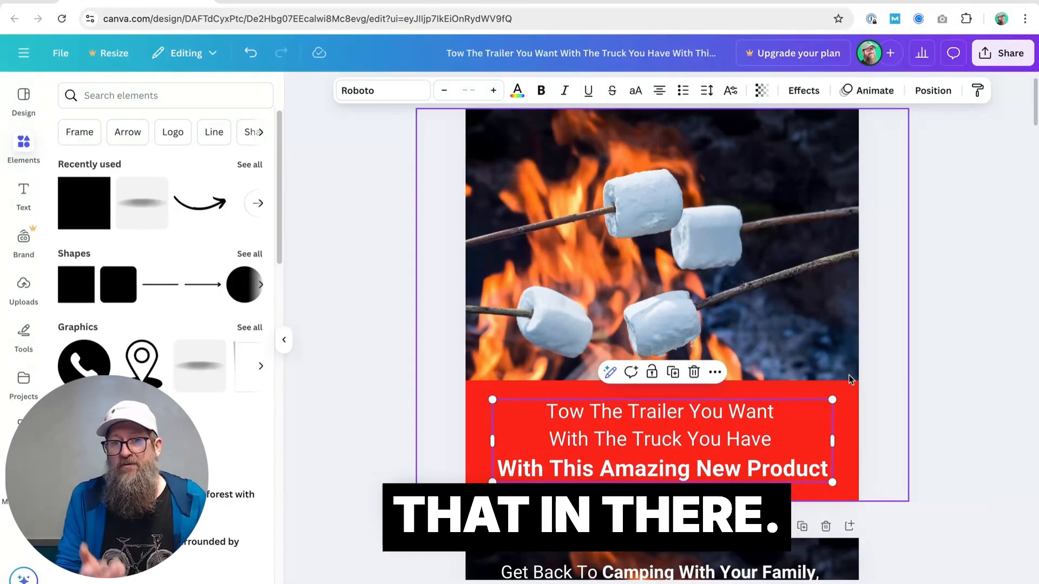
# Compare the headline layouts on pages 1 and 2 of the design over the same marshmallow image
pyautogui.scroll(-2, 773, 281)
pyautogui.scroll(-2, 695, 370)
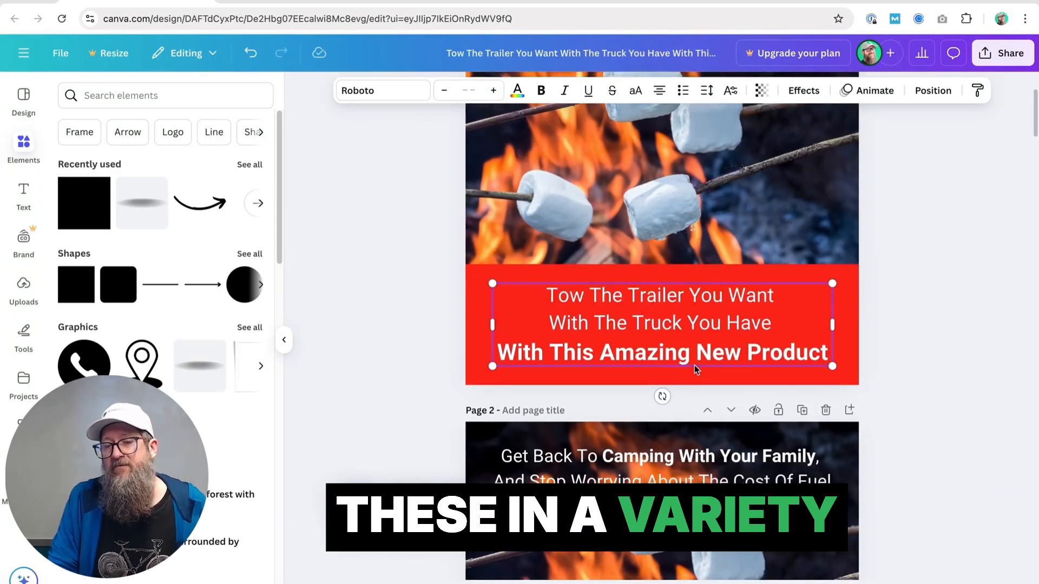
pyautogui.scroll(3, 695, 369)
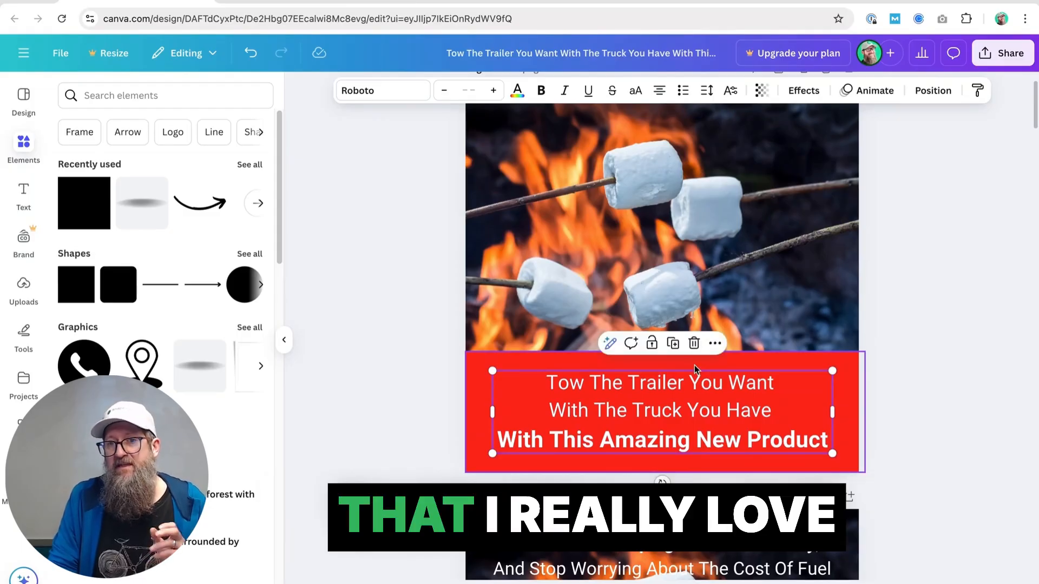
pyautogui.scroll(-3, 674, 287)
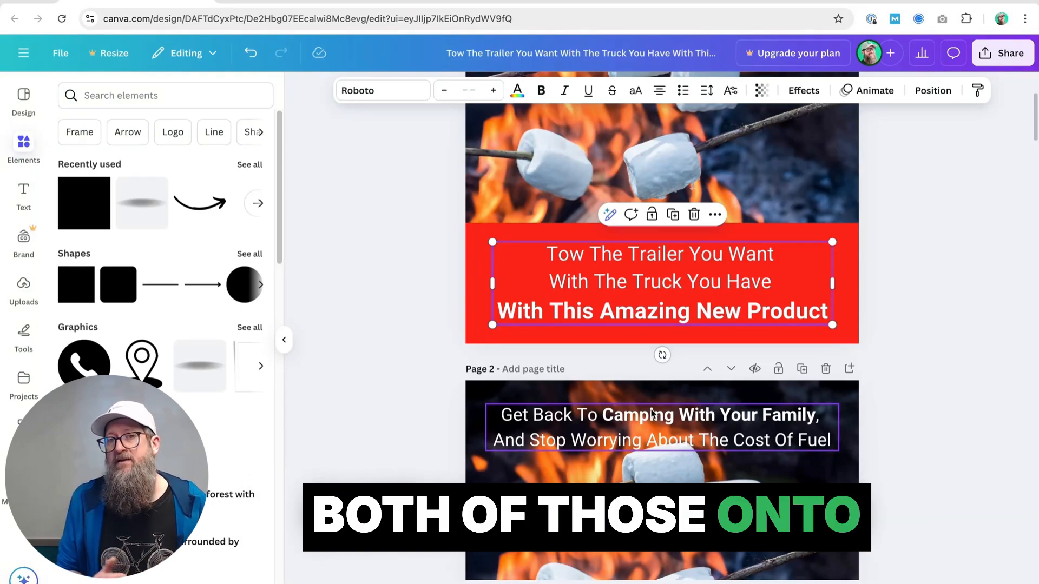
pyautogui.scroll(-3, 651, 413)
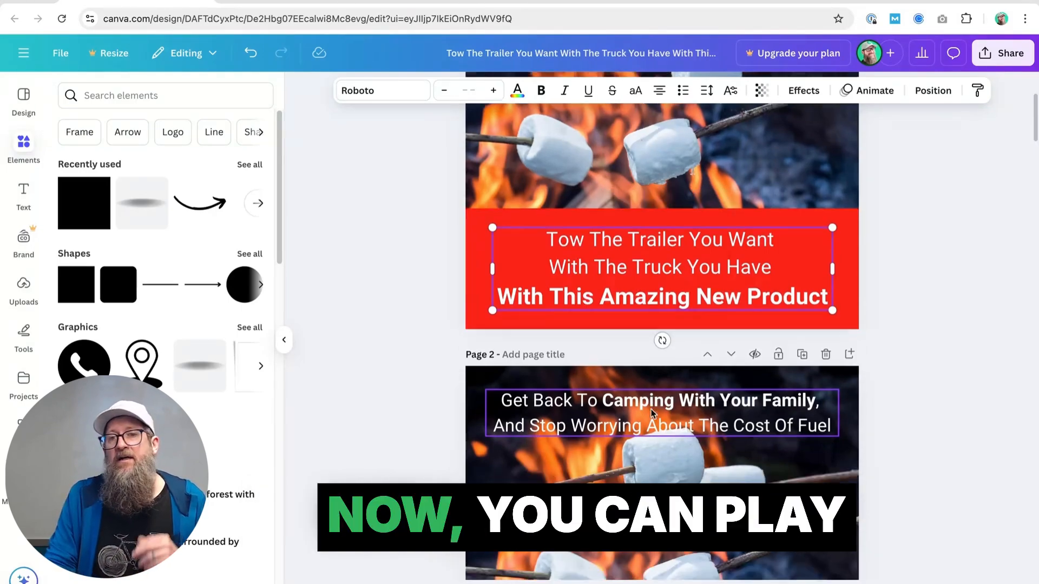
pyautogui.scroll(3, 645, 349)
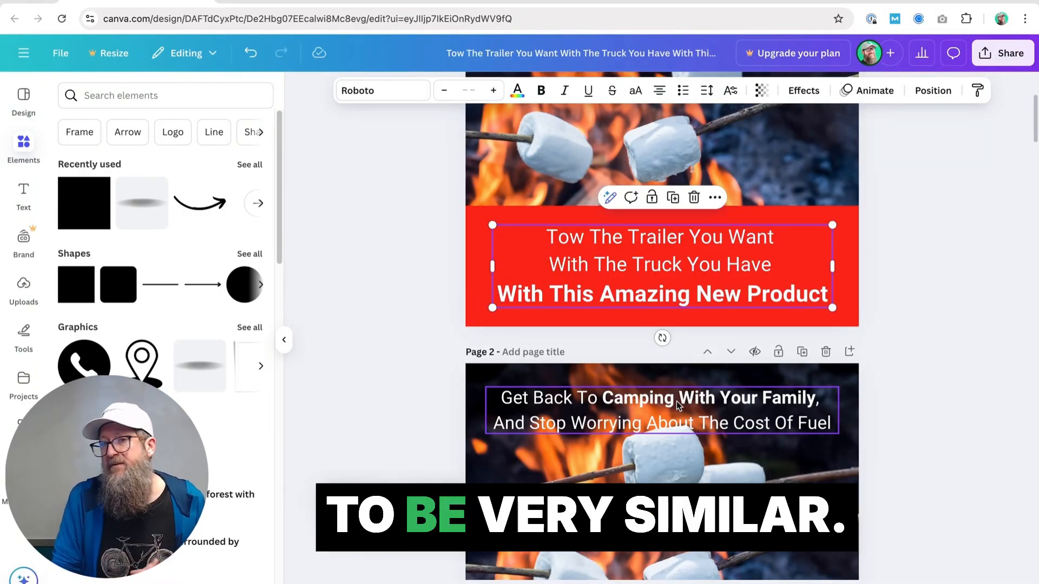
pyautogui.scroll(-2, 676, 401)
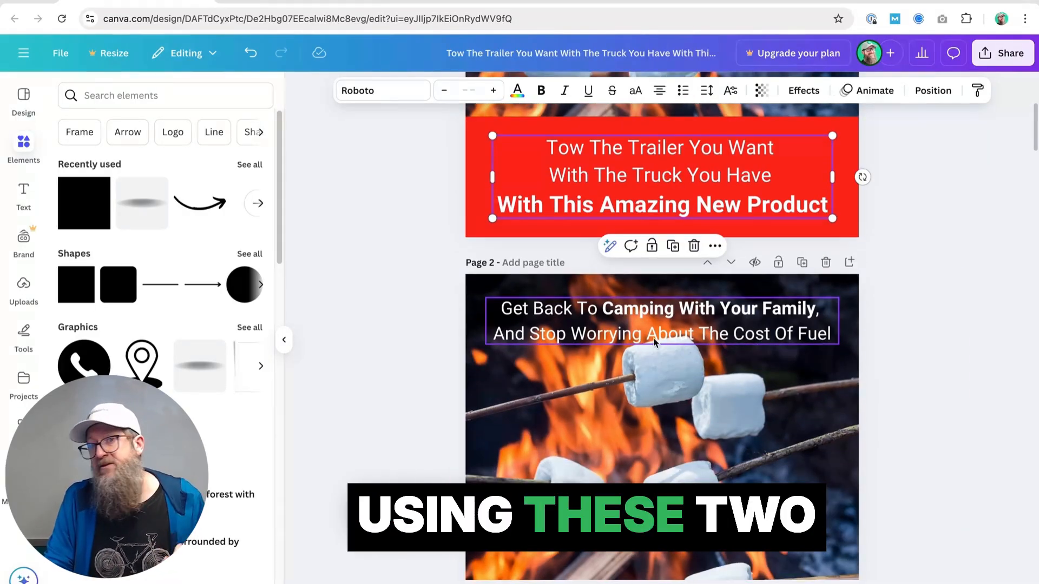
# Review the ad variations on pages 3 to 6, comparing the two headlines across the mountain road photo and the trailer illustration with red arrow
pyautogui.scroll(-15, 653, 342)
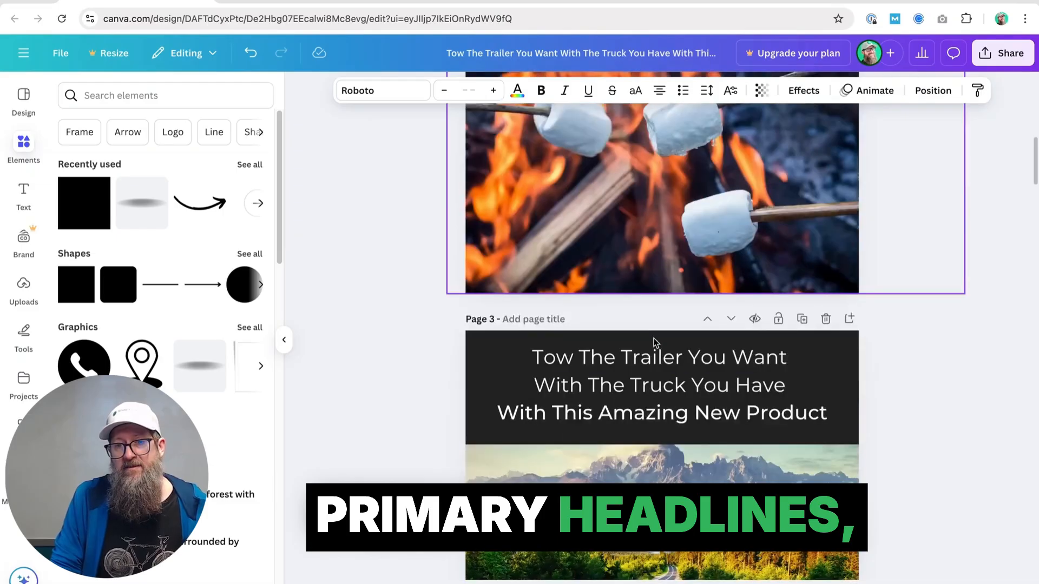
pyautogui.scroll(-9, 654, 342)
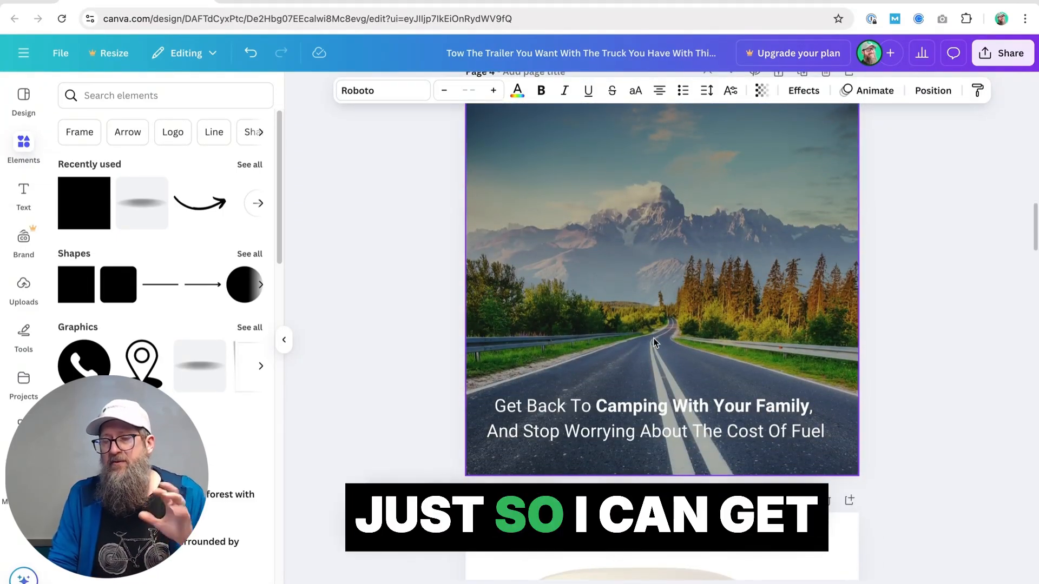
pyautogui.scroll(-8, 654, 341)
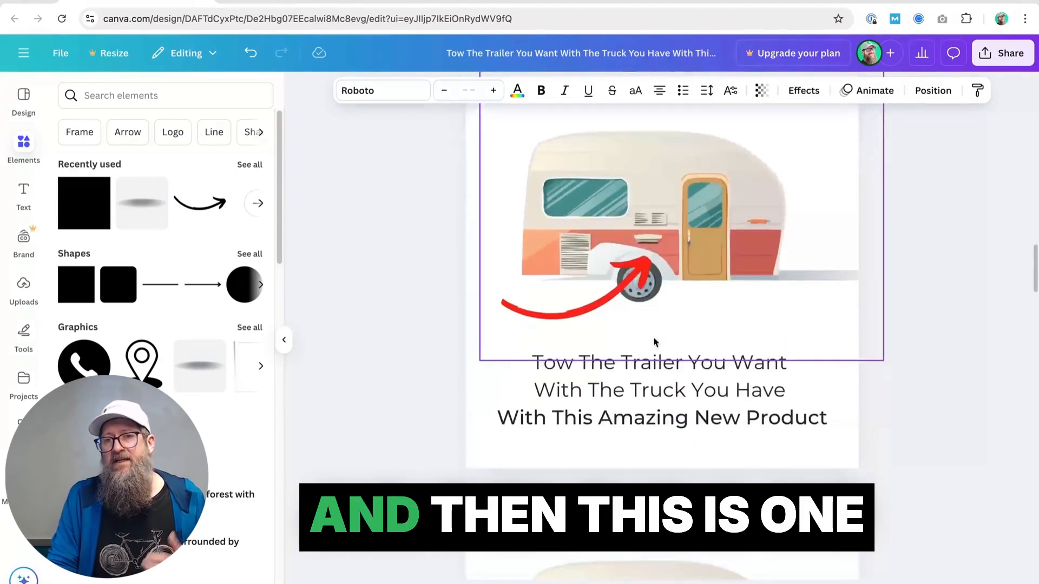
pyautogui.scroll(1, 654, 341)
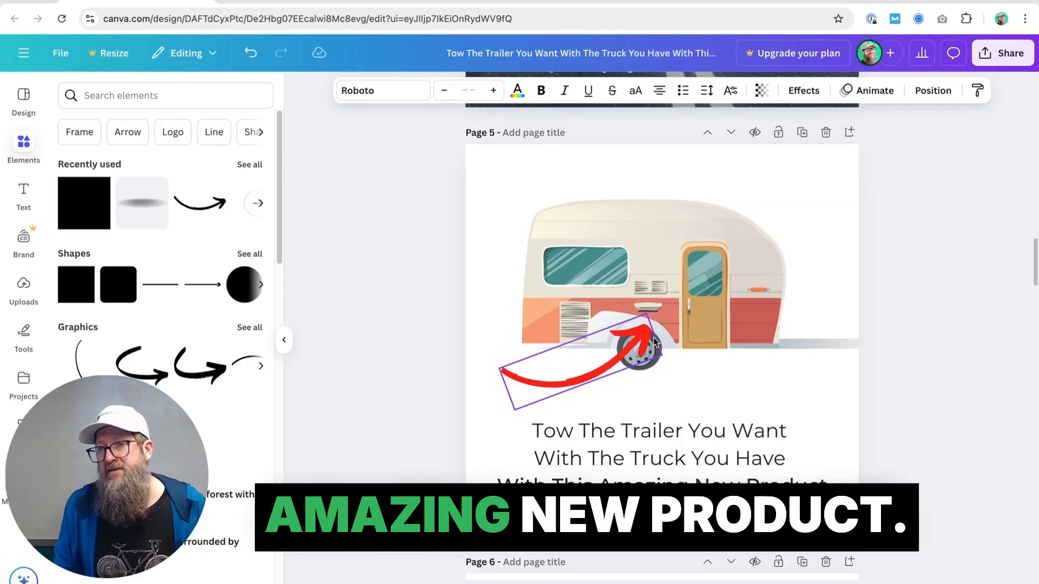
pyautogui.scroll(-2, 654, 341)
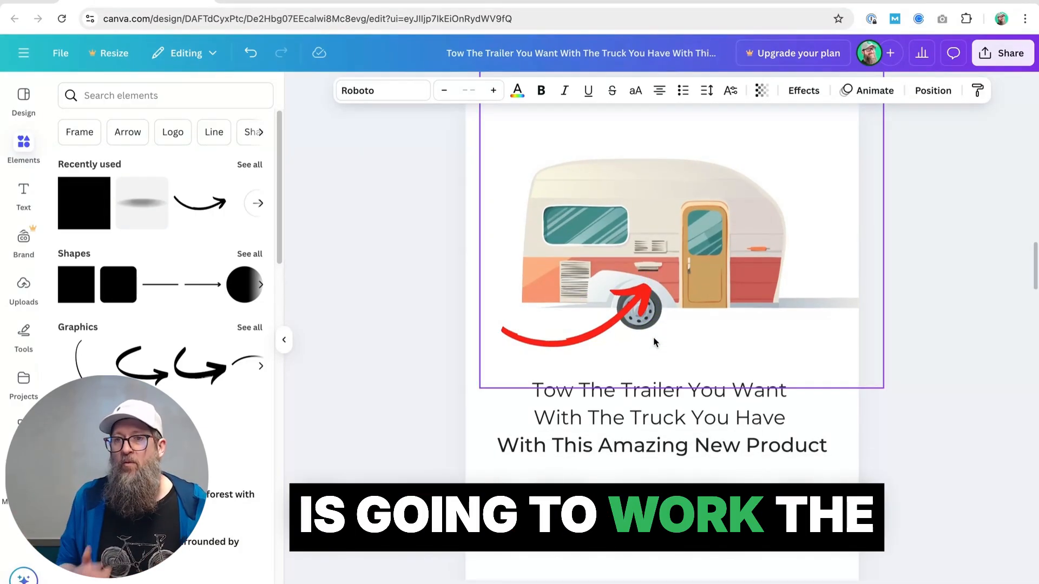
pyautogui.scroll(-6, 654, 339)
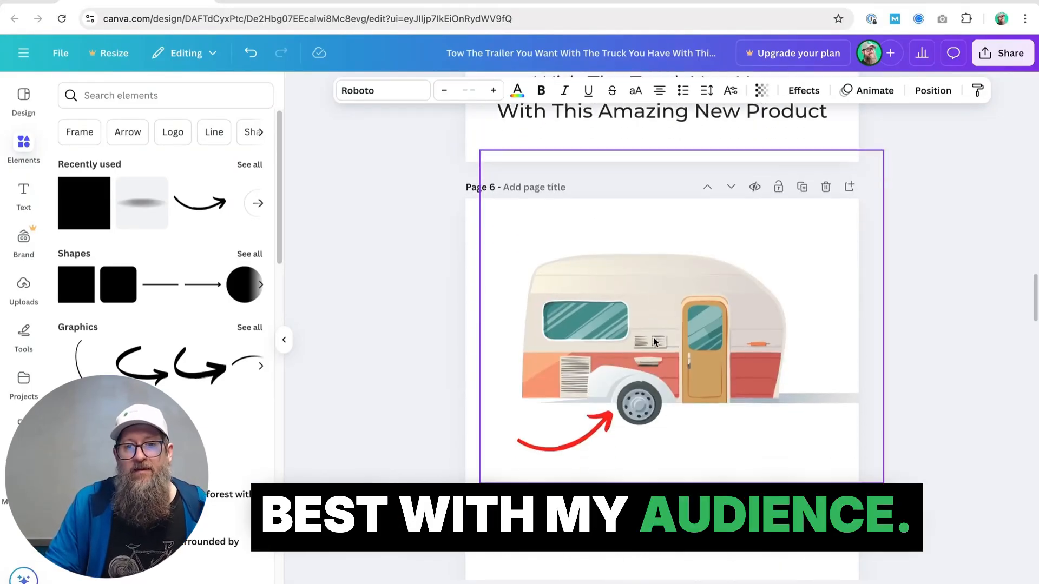
# Examine the remaining ad variations from page 7 to page 11, including the SnapPea logo, campers and highway trailer images, ending on page 10
pyautogui.scroll(-9, 655, 335)
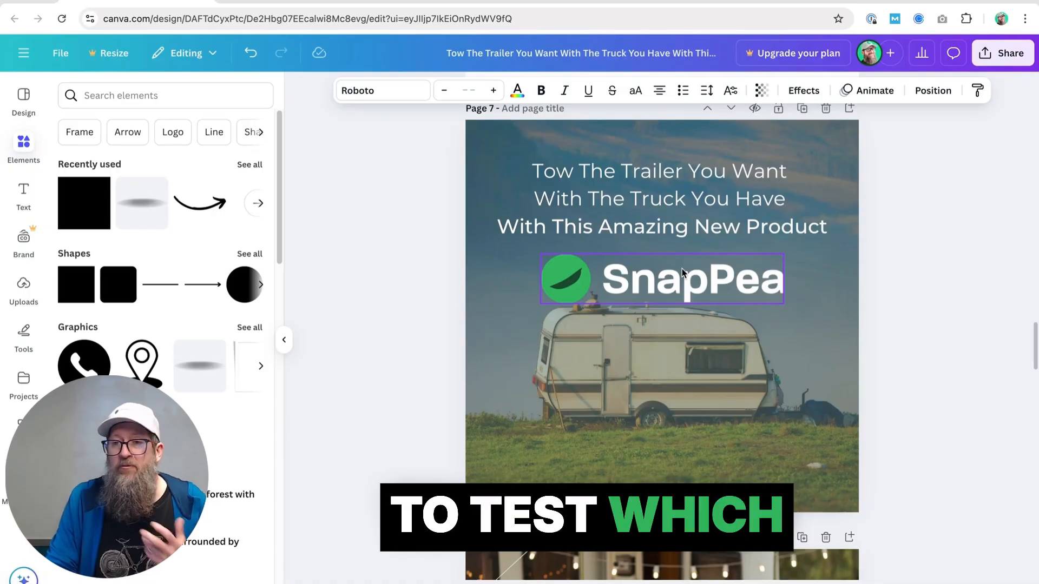
pyautogui.scroll(-1, 655, 357)
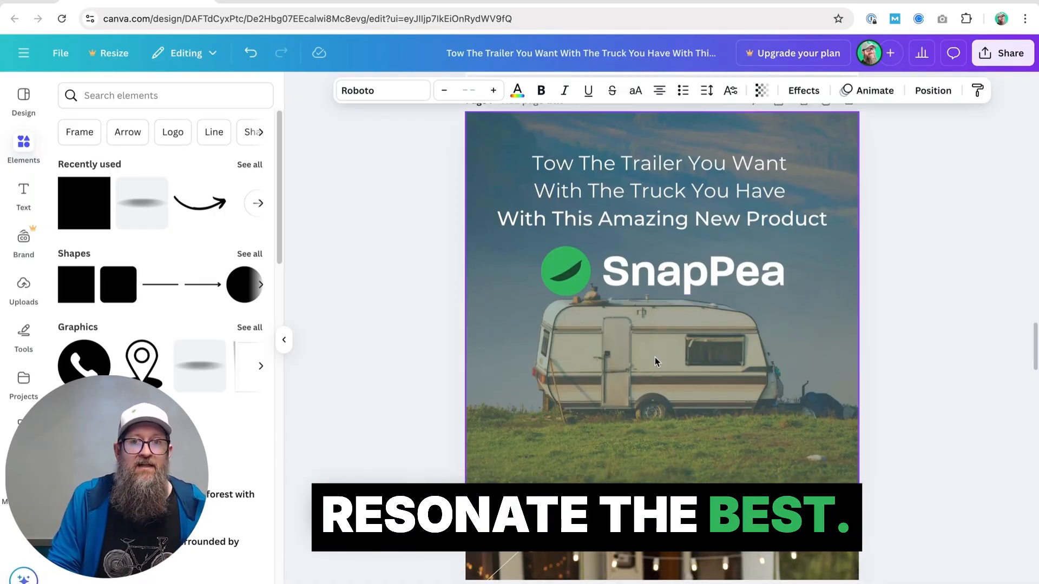
pyautogui.scroll(-7, 642, 315)
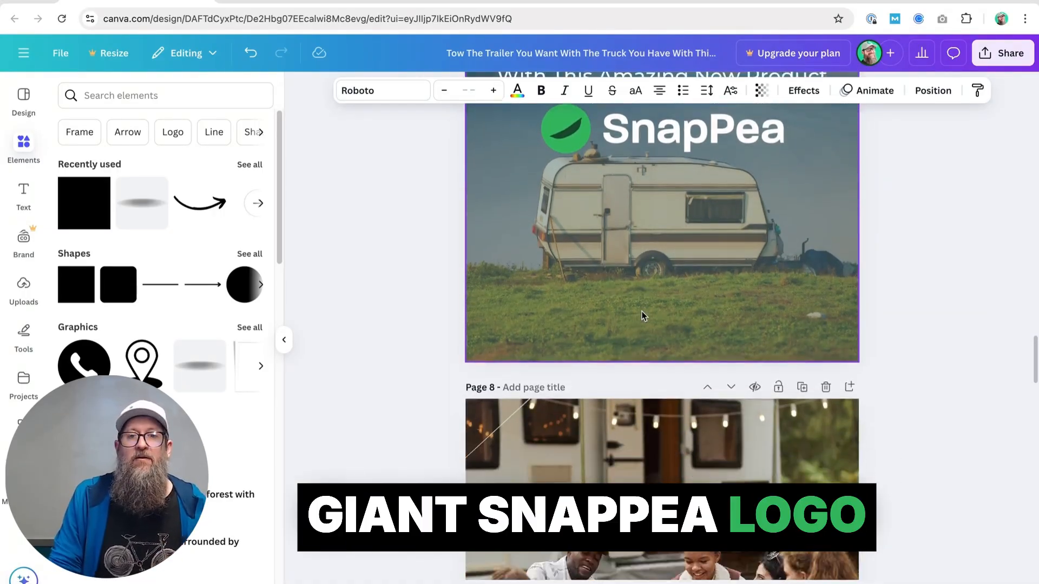
pyautogui.scroll(-15, 642, 310)
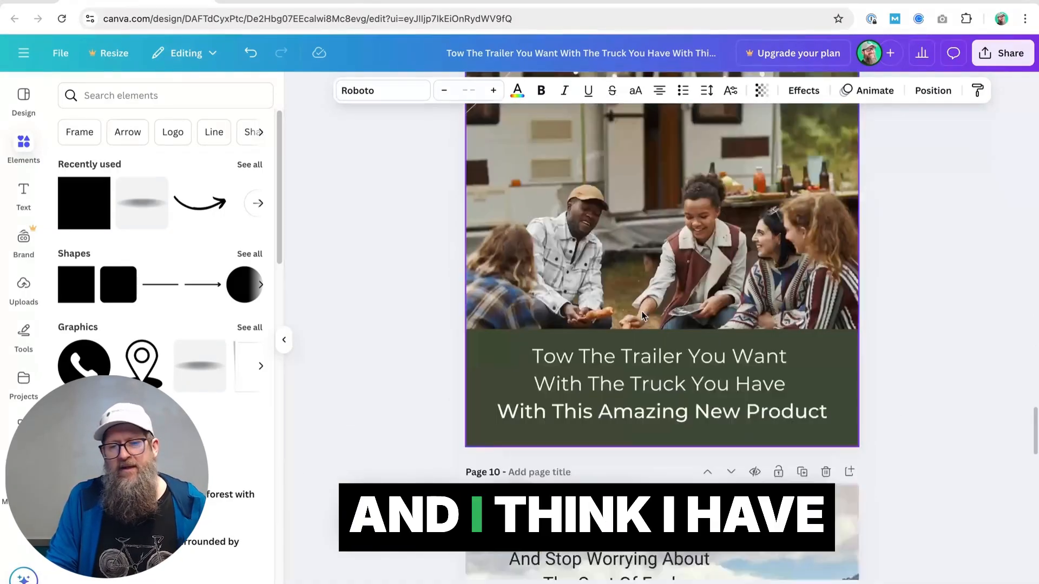
pyautogui.scroll(-5, 642, 315)
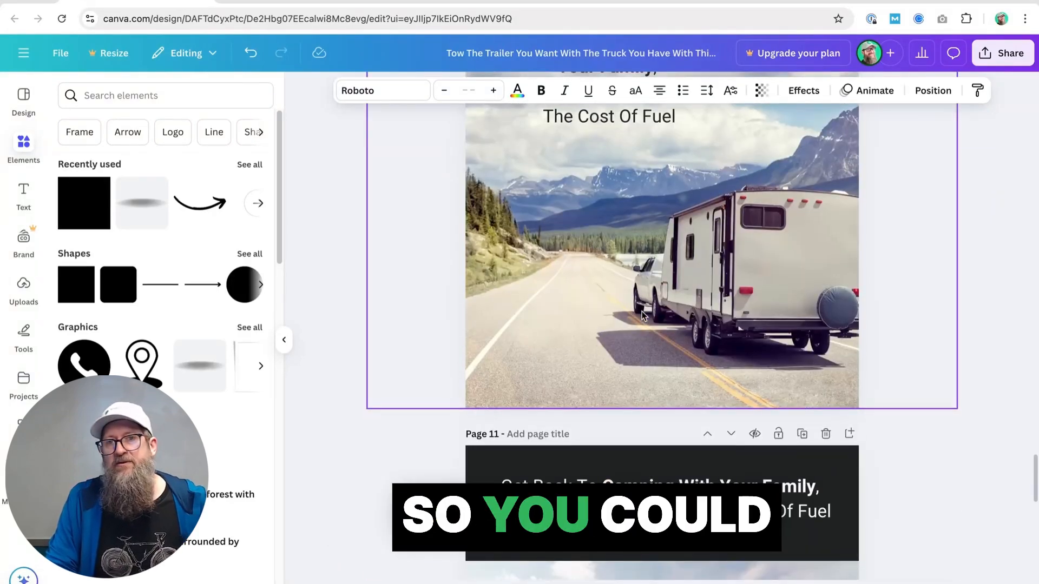
pyautogui.scroll(2, 642, 315)
pyautogui.scroll(2, 642, 315)
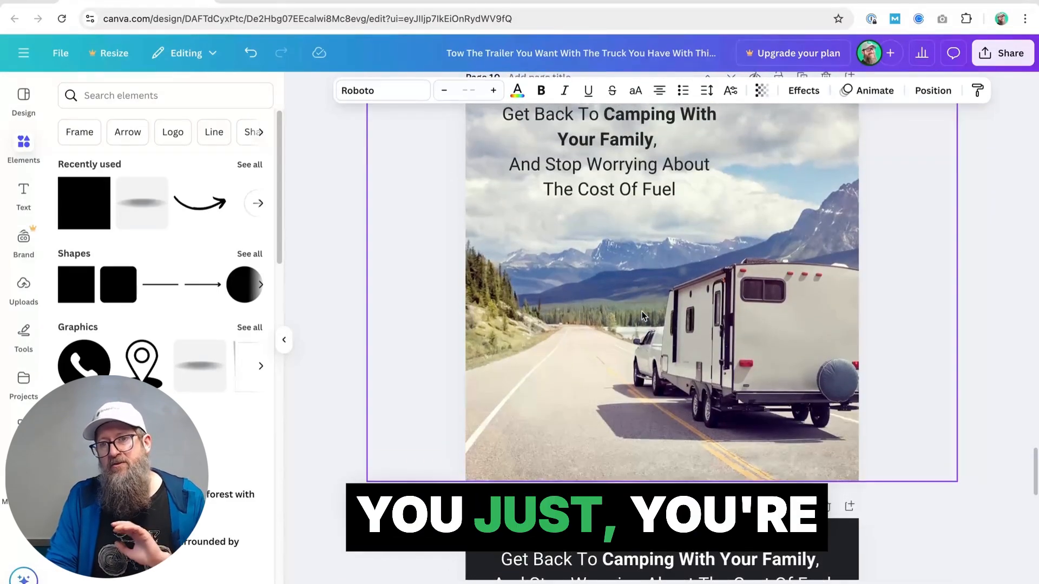
pyautogui.scroll(2, 642, 316)
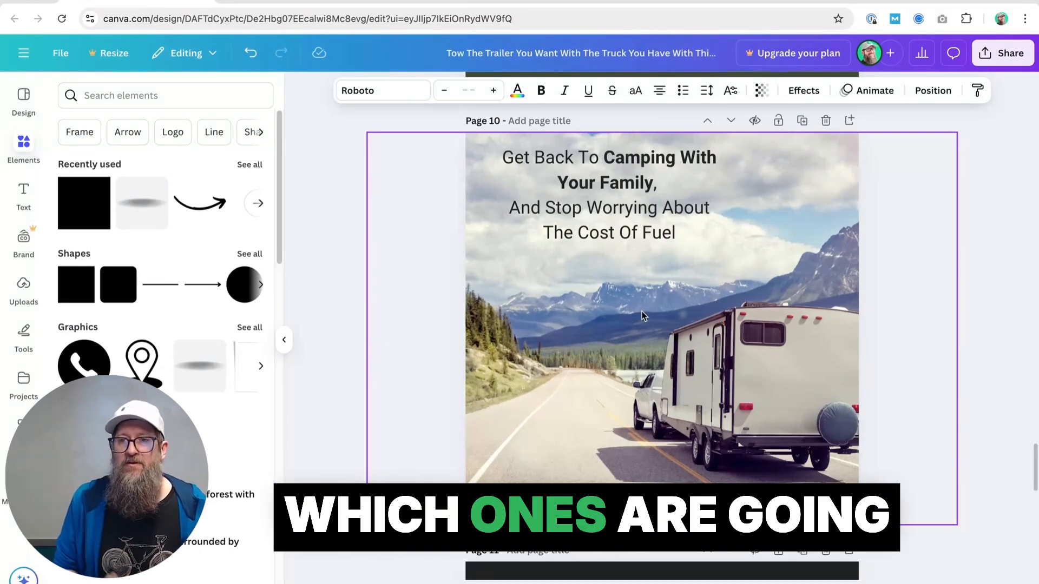
pyautogui.scroll(-1, 642, 310)
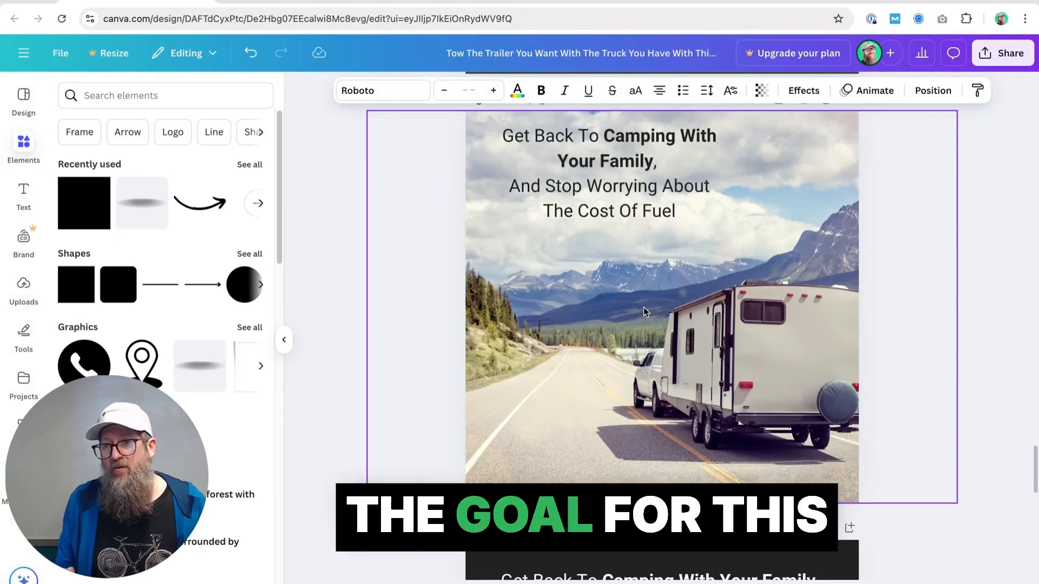